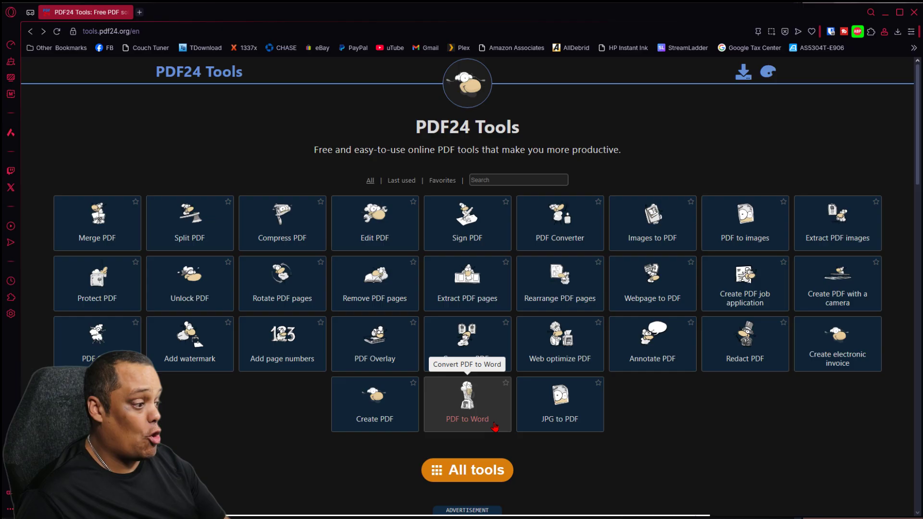
# Open the All PDF Tools page and scroll through the tool list and back to the top.
pyautogui.click(479, 477)
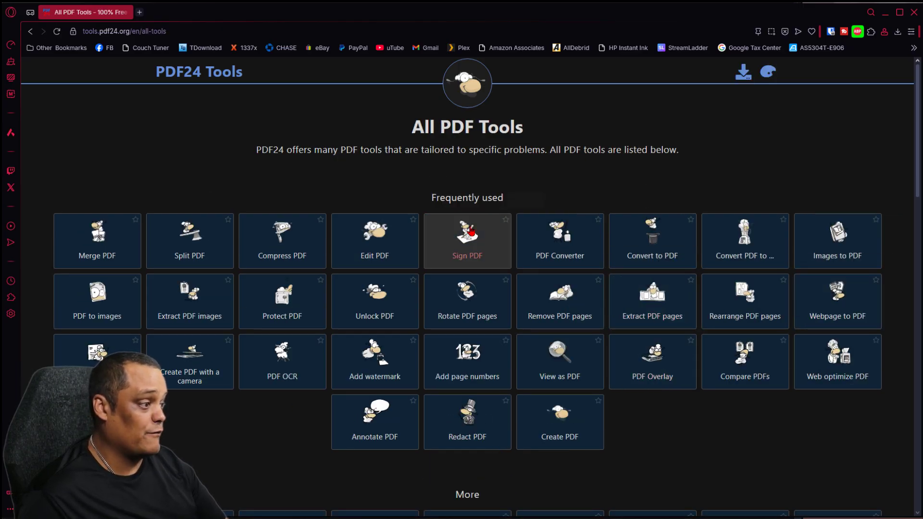
pyautogui.scroll(-4, 508, 331)
pyautogui.scroll(-6, 507, 330)
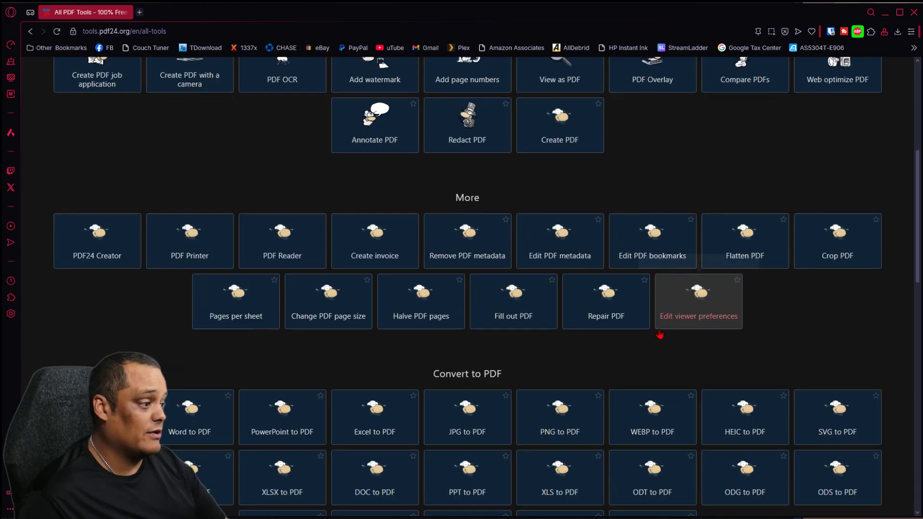
pyautogui.scroll(-10, 514, 262)
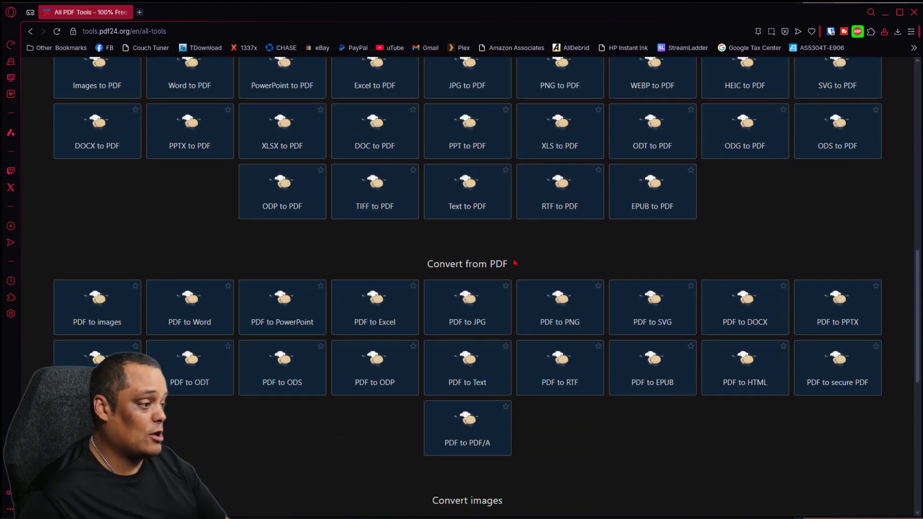
pyautogui.scroll(10, 514, 262)
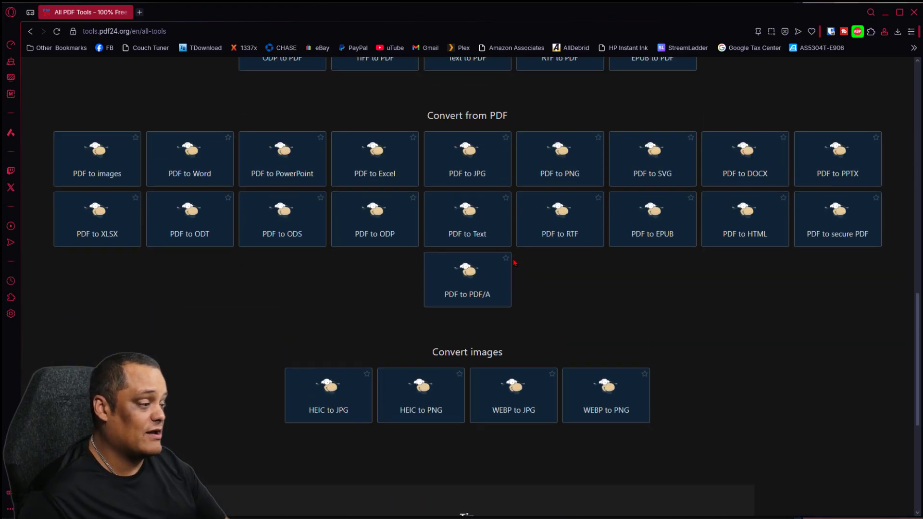
pyautogui.scroll(8, 510, 272)
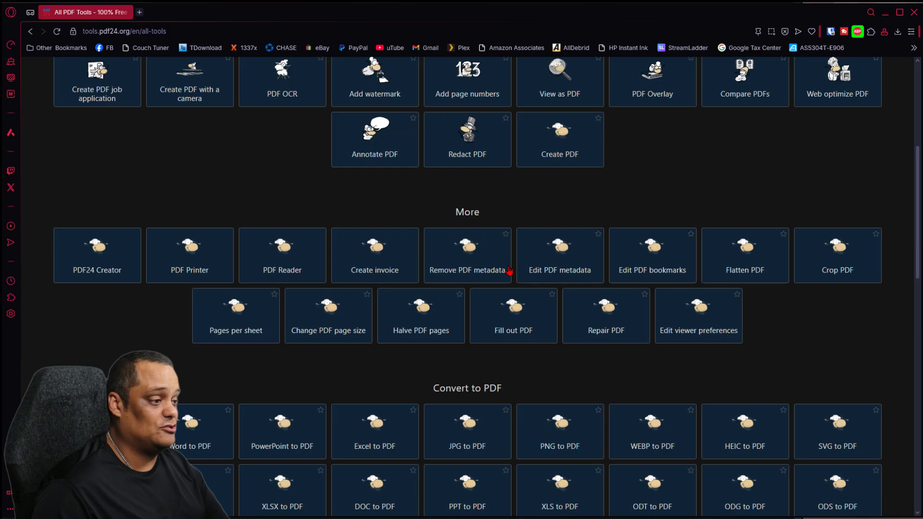
pyautogui.scroll(3, 510, 272)
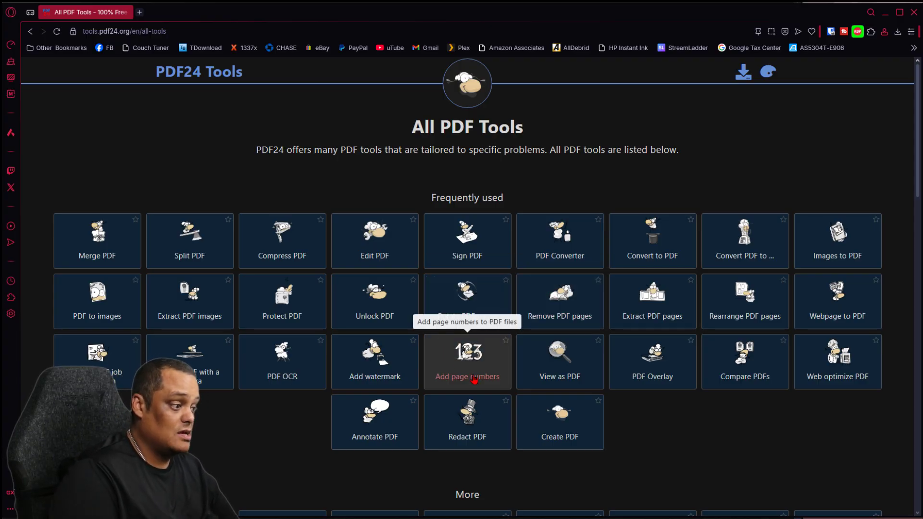
pyautogui.scroll(-2, 548, 361)
pyautogui.scroll(-2, 550, 366)
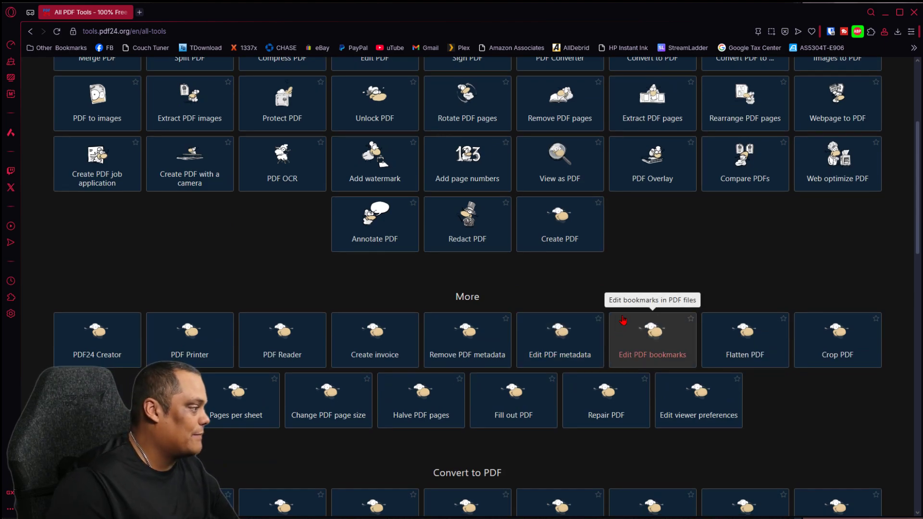
pyautogui.scroll(3, 888, 294)
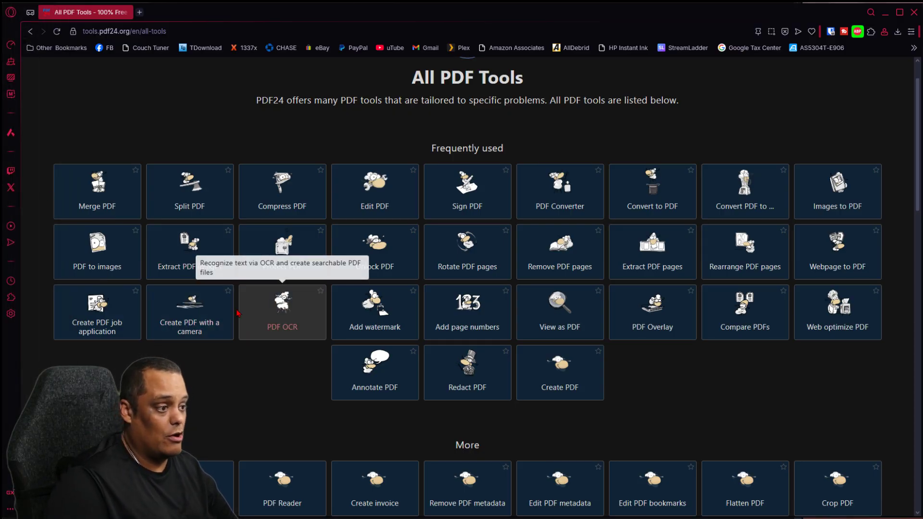
# Convert RMA Checklist.pdf to a colour JPG at 144 DPI and 85% quality, then open the download.
pyautogui.click(100, 272)
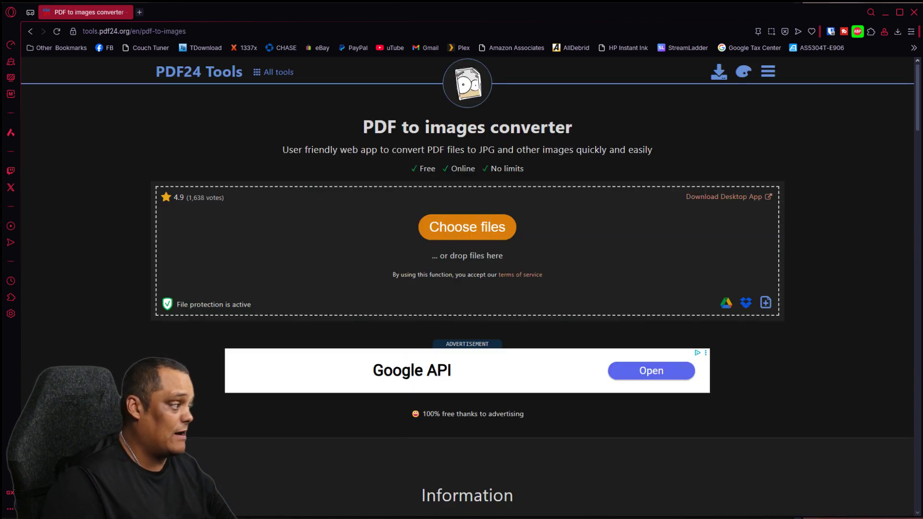
pyautogui.moveTo(639, 251); pyautogui.dragTo(501, 248)
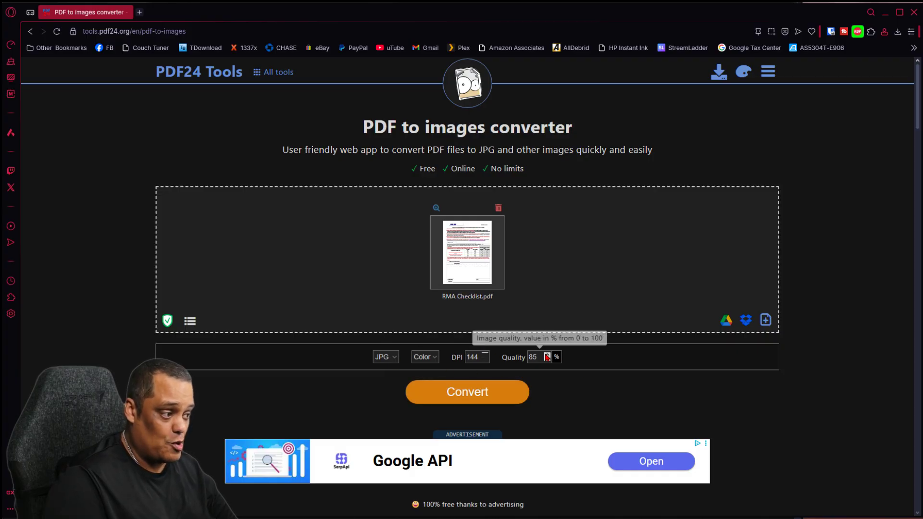
pyautogui.click(467, 392)
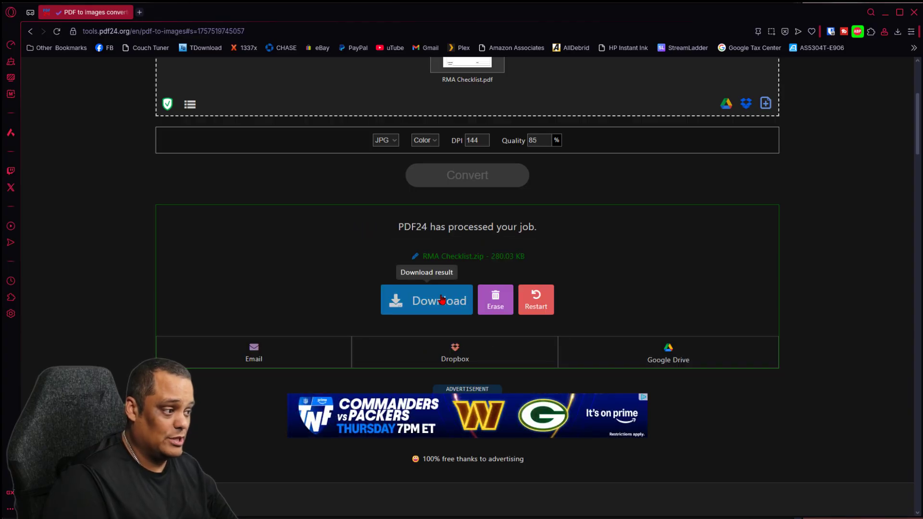
pyautogui.click(439, 301)
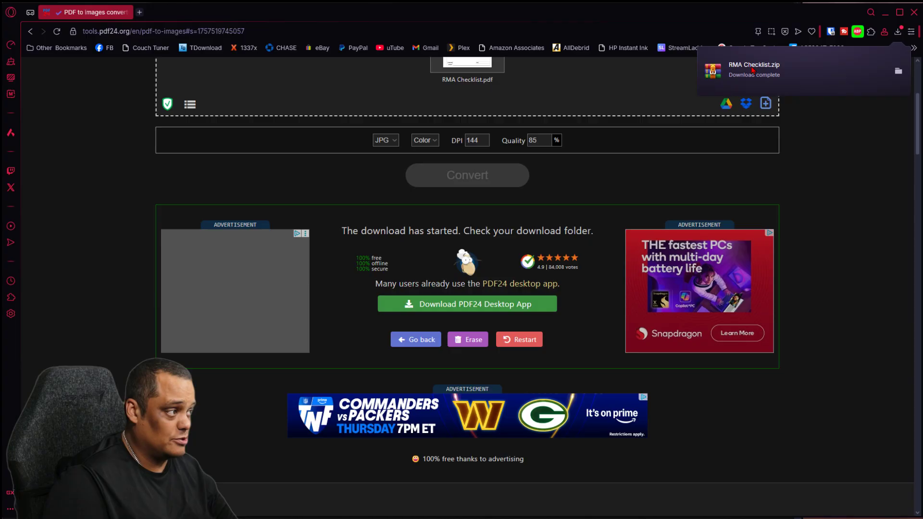
pyautogui.click(753, 70)
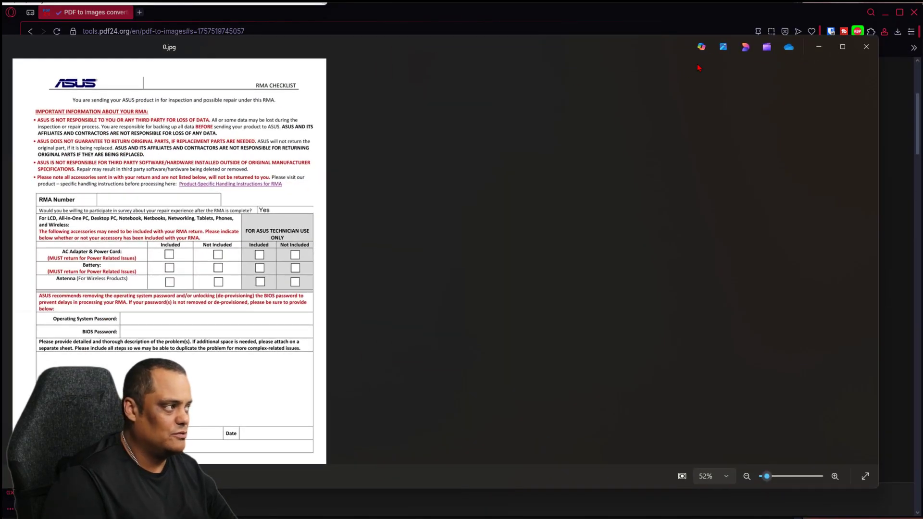
# Close the converted checklist image in Photos and return to the top of the PDF24 page.
pyautogui.click(866, 47)
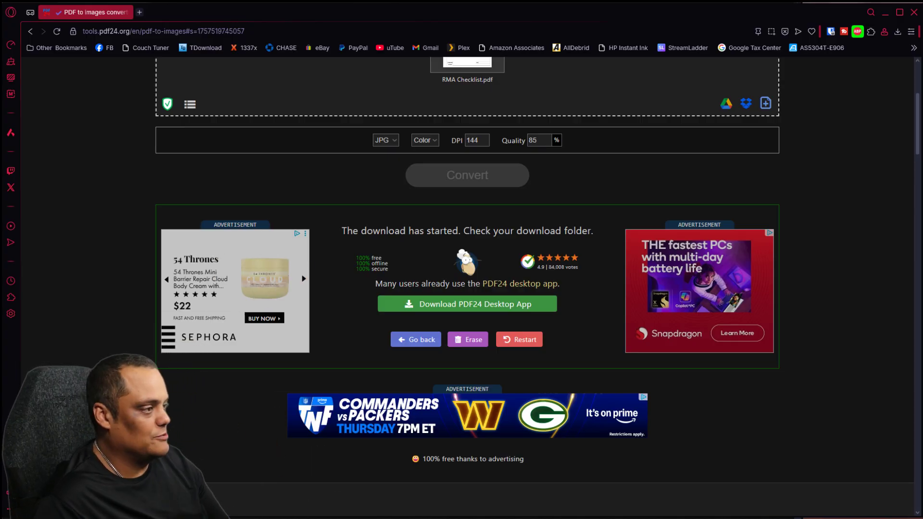
pyautogui.scroll(5, 364, 218)
# Load RMA Checklist.pdf into the watermark tool and replace 'Confidential' with 'Semi2Tech'.
pyautogui.click(217, 77)
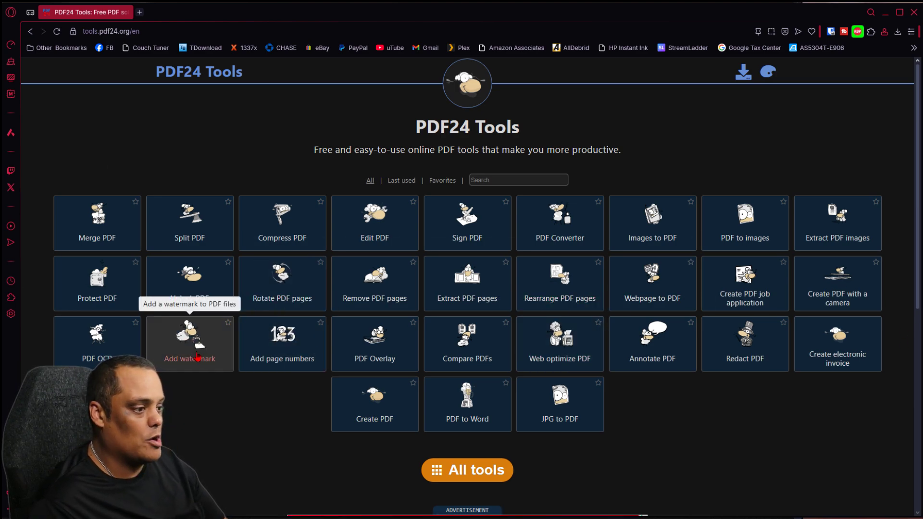
pyautogui.click(192, 339)
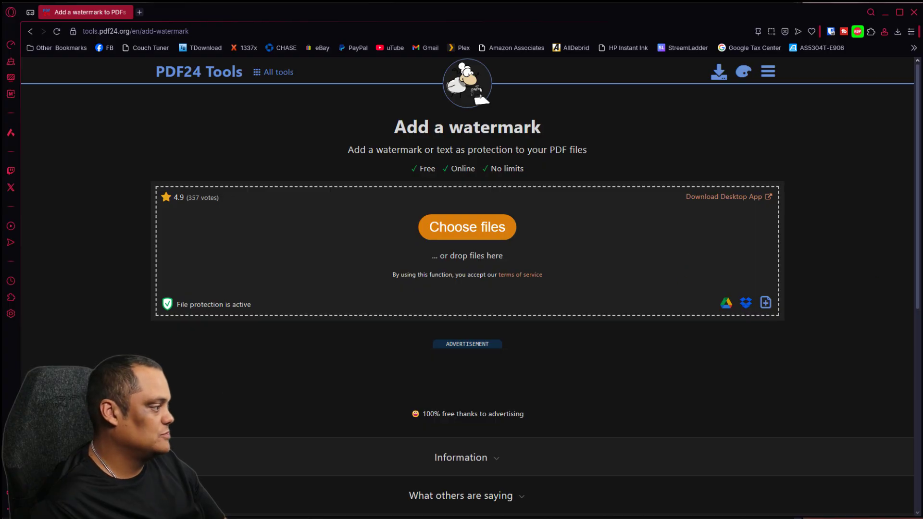
pyautogui.moveTo(812, 272); pyautogui.dragTo(465, 238)
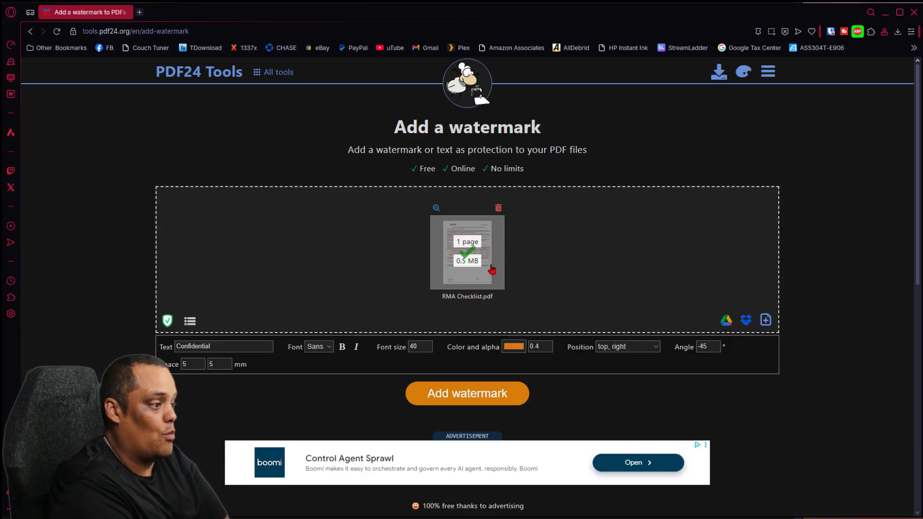
pyautogui.click(209, 347)
pyautogui.press('BackSpace')
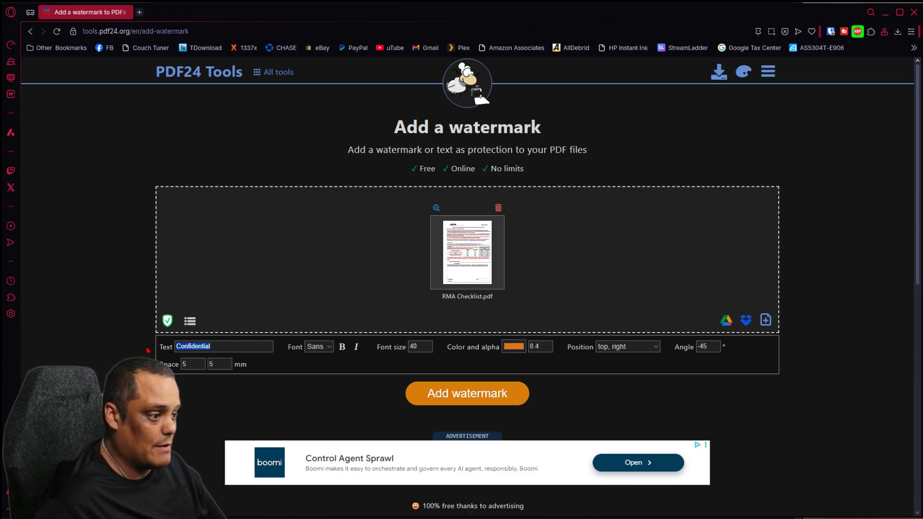
pyautogui.write('Semi2Tech')
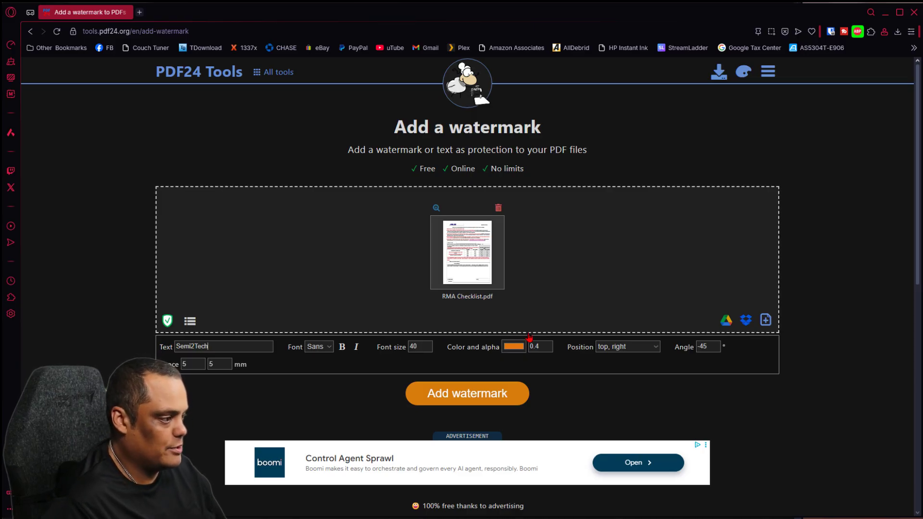
# Make the watermark pure red (255,0,0), position it middle-center, and set font size 400.
pyautogui.click(516, 347)
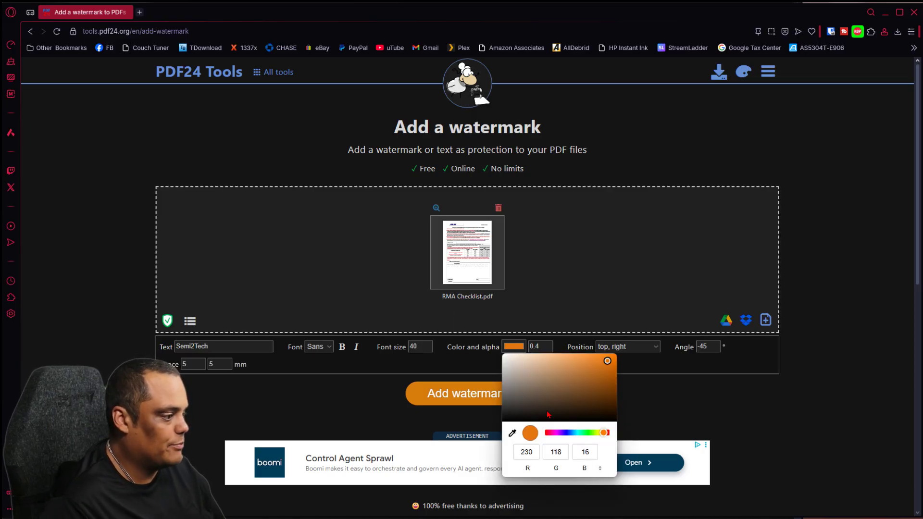
pyautogui.moveTo(559, 436); pyautogui.dragTo(531, 434)
pyautogui.moveTo(608, 372); pyautogui.dragTo(640, 352)
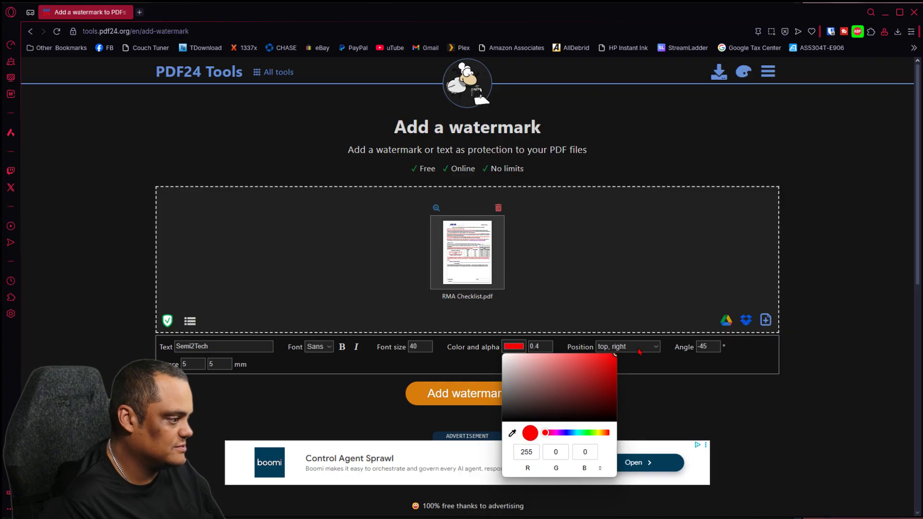
pyautogui.click(677, 407)
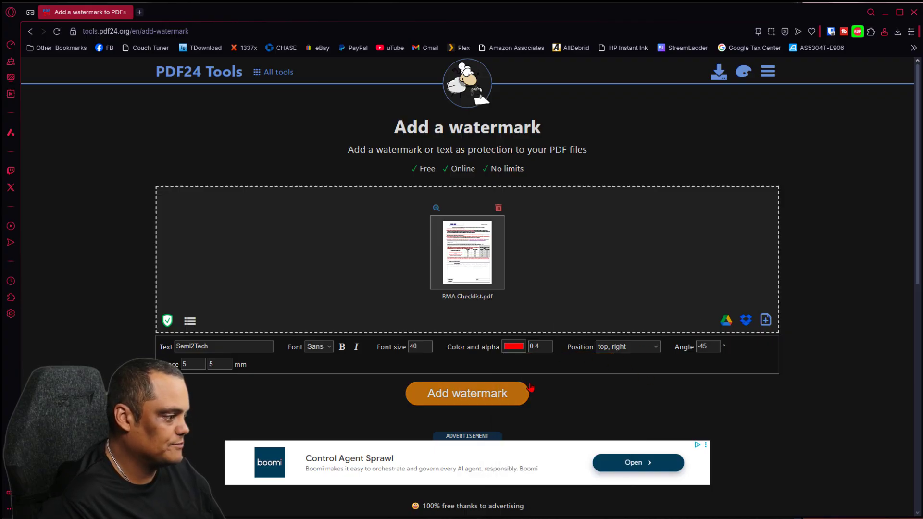
pyautogui.click(655, 348)
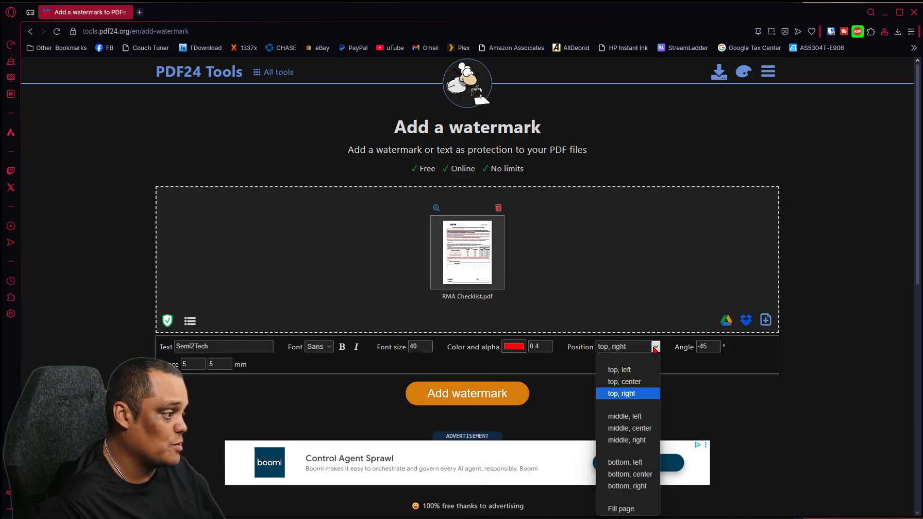
pyautogui.click(643, 429)
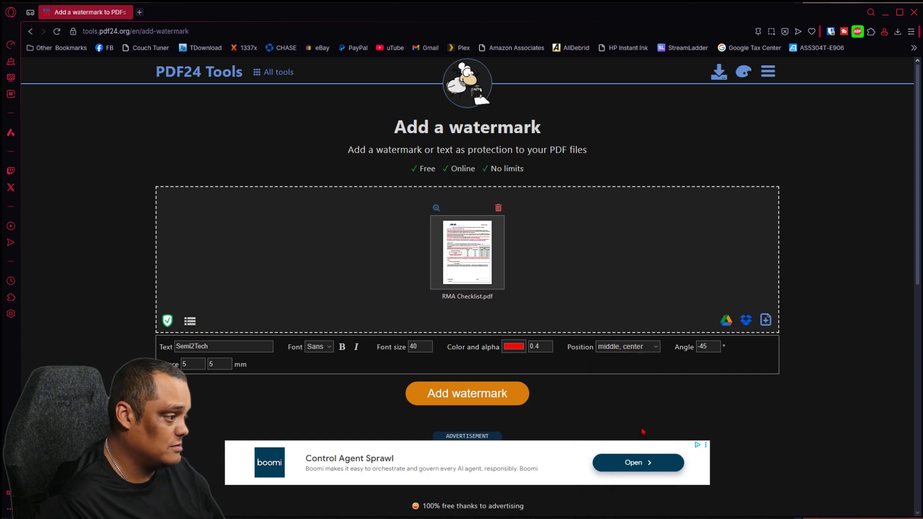
pyautogui.click(421, 346)
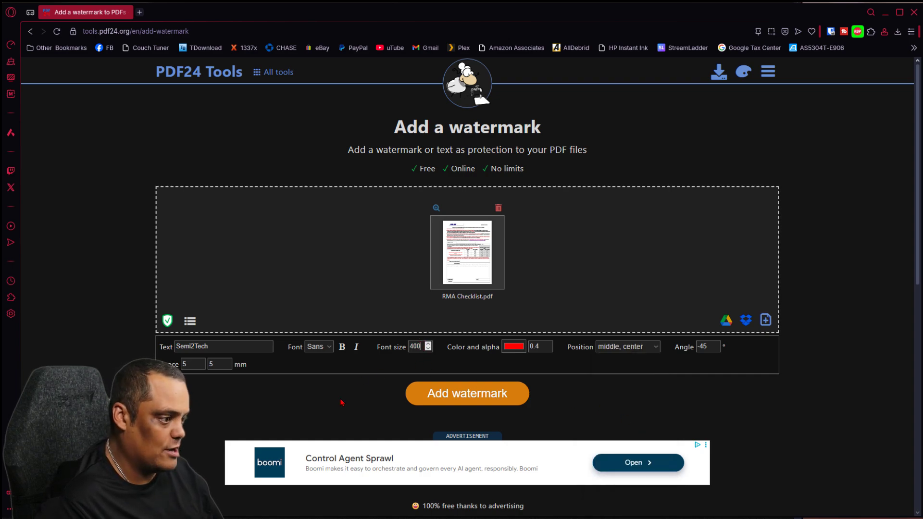
# Apply the red Semi2Tech watermark, download and view RMA Checklist.pdf, then return to the watermark tab.
pyautogui.click(473, 399)
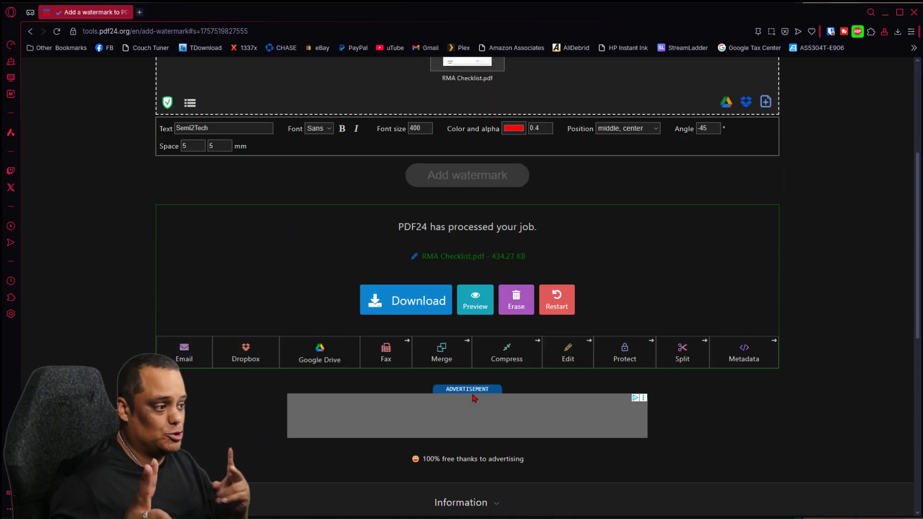
pyautogui.click(413, 303)
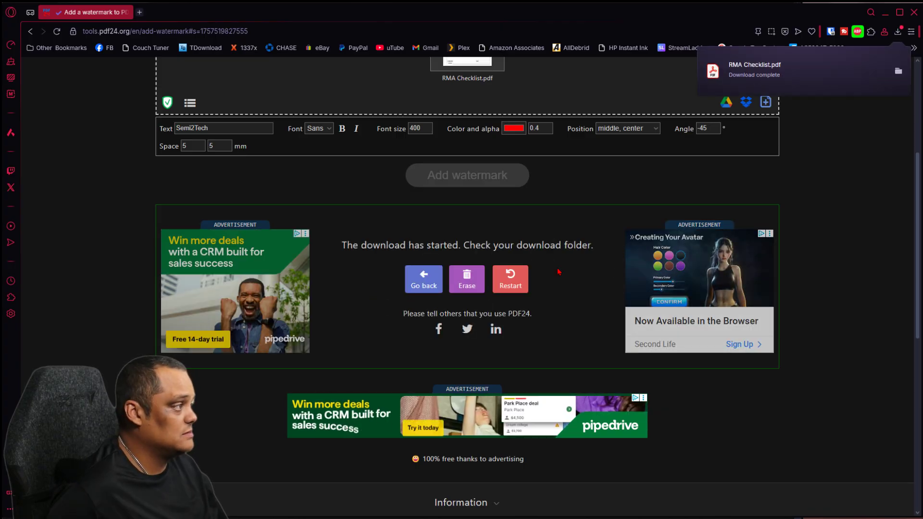
pyautogui.click(777, 77)
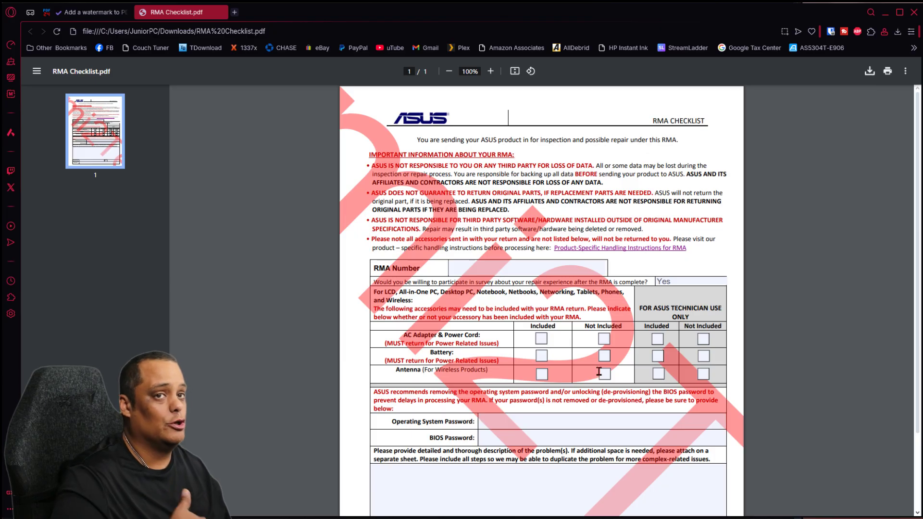
pyautogui.click(117, 10)
pyautogui.scroll(5, 334, 255)
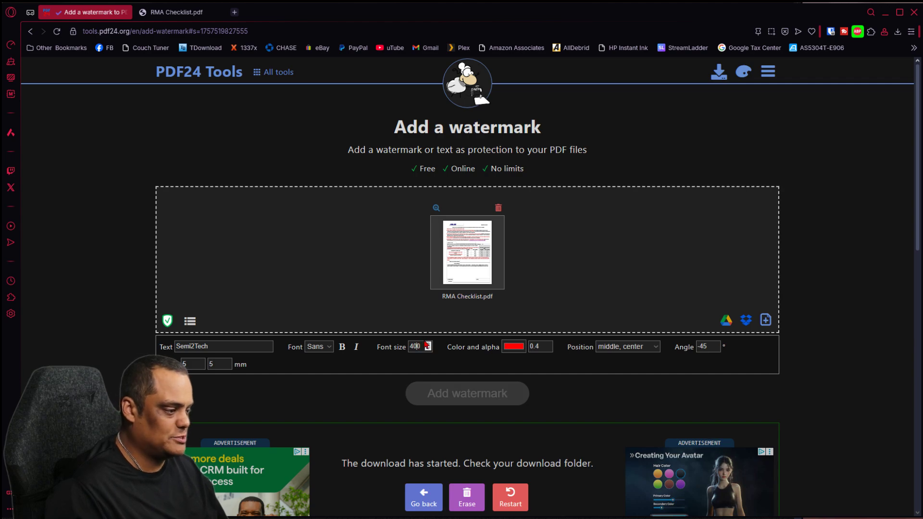
# Reapply the watermark at font size 40, download and view RMA Checklist (1).pdf, then close it.
pyautogui.press('Delete')
pyautogui.click(456, 394)
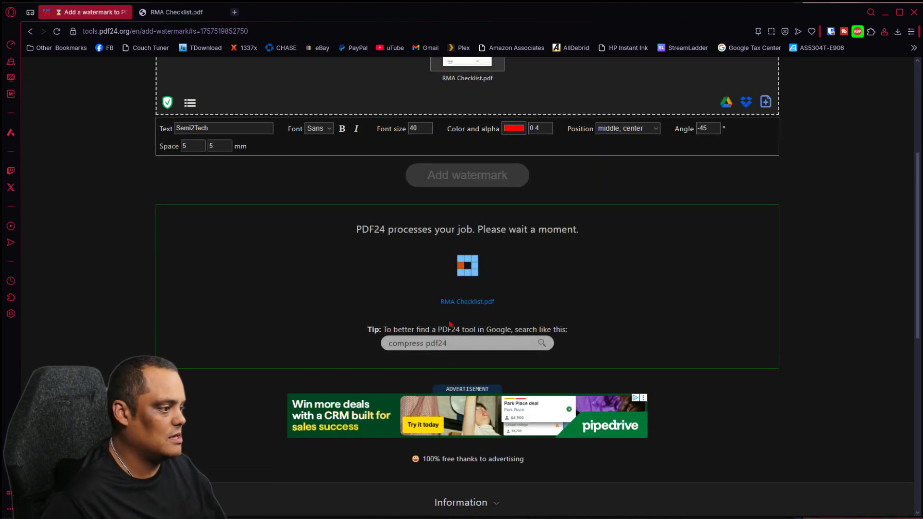
pyautogui.click(418, 301)
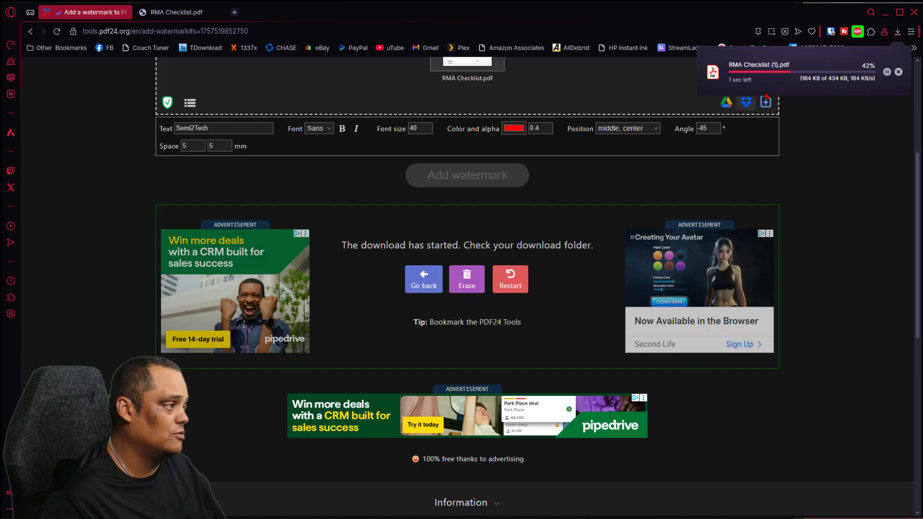
pyautogui.click(755, 74)
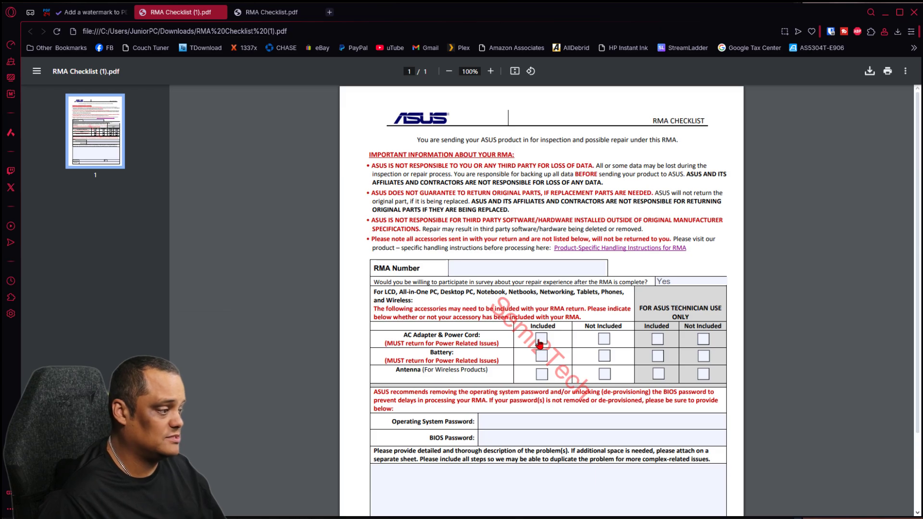
pyautogui.click(219, 12)
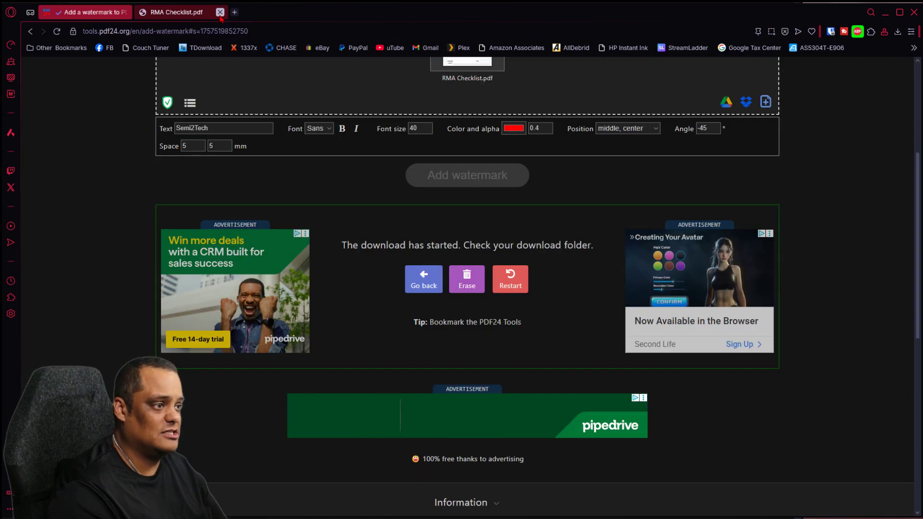
# Go back to the PDF24 Tools home page and open the All PDF Tools list again.
pyautogui.scroll(5, 325, 221)
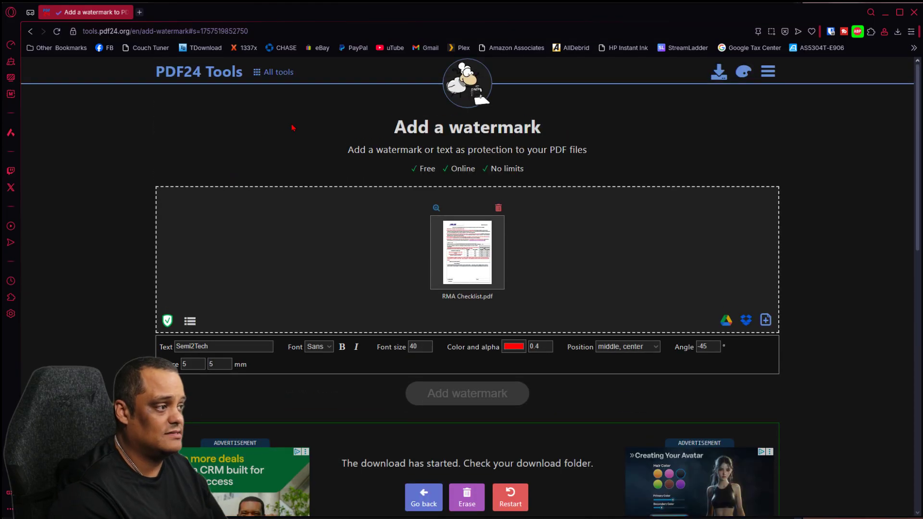
pyautogui.click(214, 77)
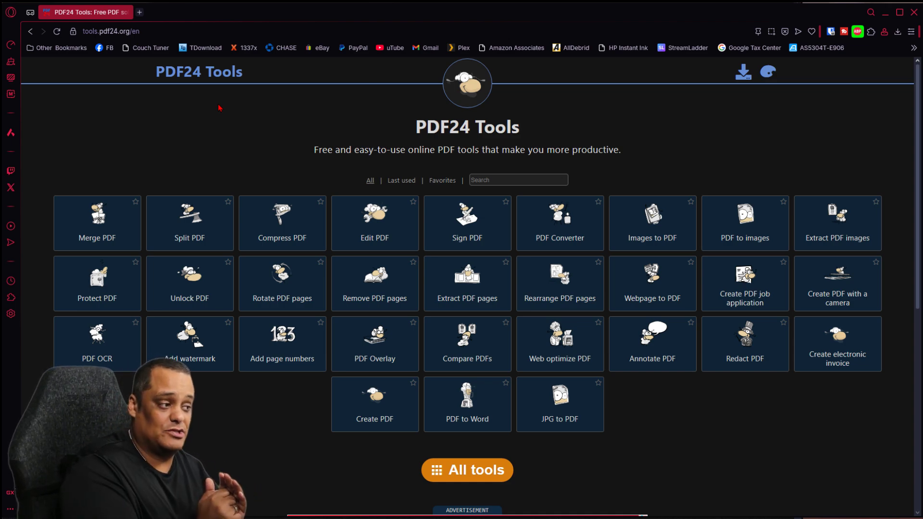
pyautogui.scroll(-5, 435, 241)
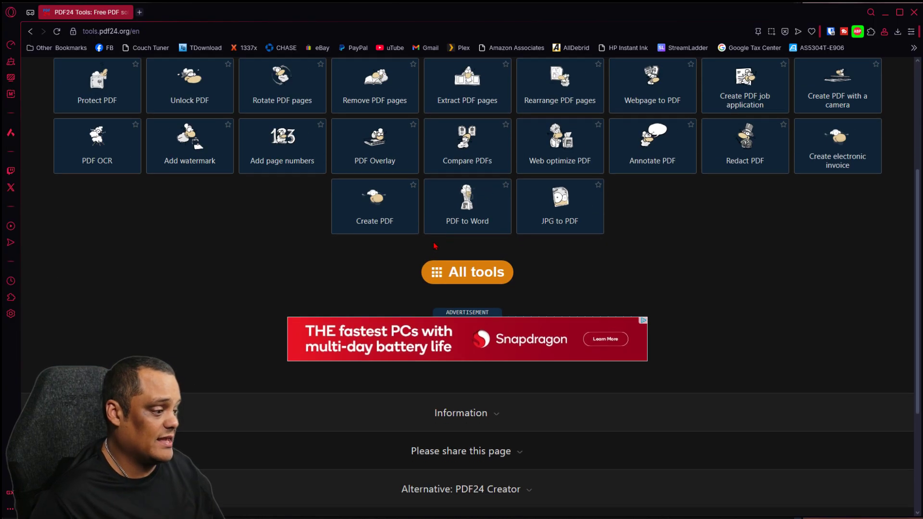
pyautogui.click(457, 173)
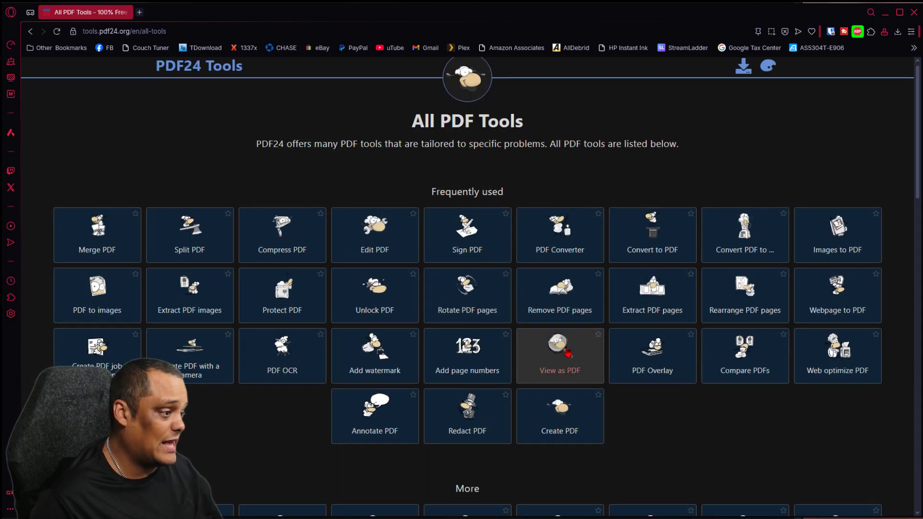
pyautogui.scroll(-3, 556, 337)
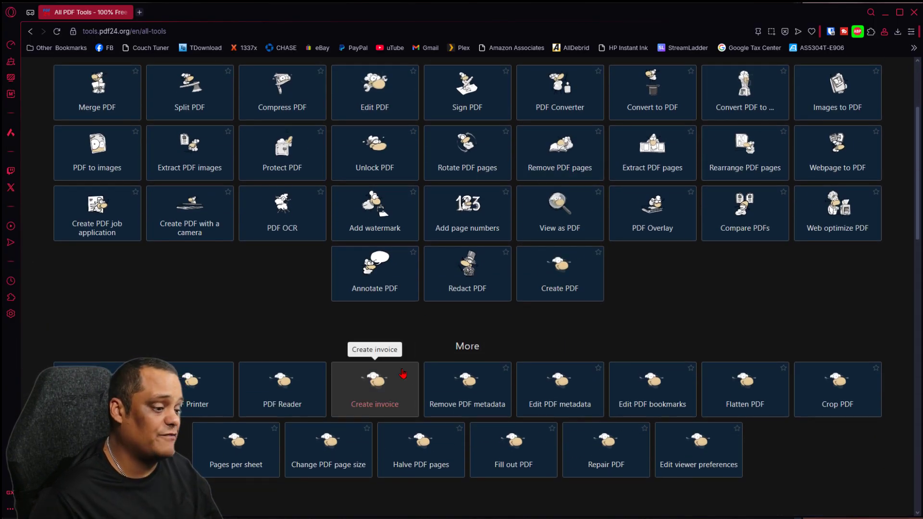